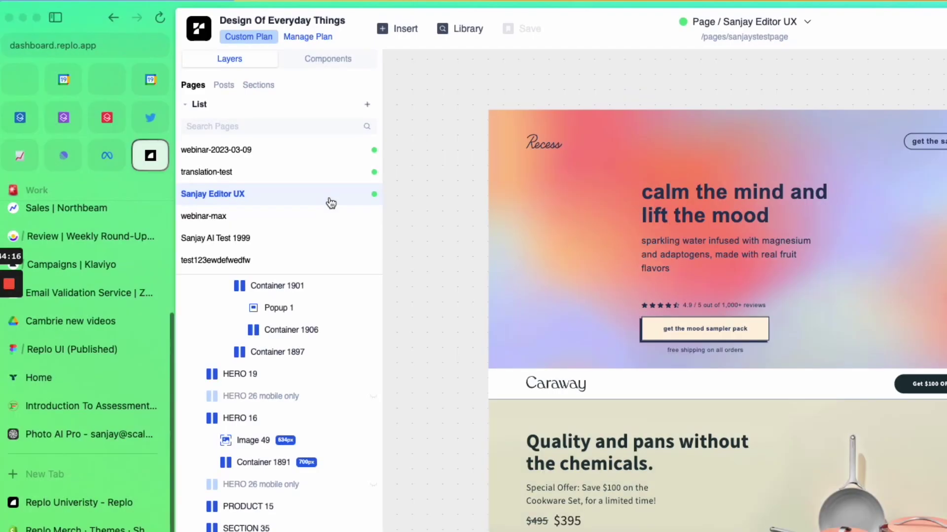
- Bring up the Sanjay Editor UX page options and scroll through the page
right_click(238, 152)
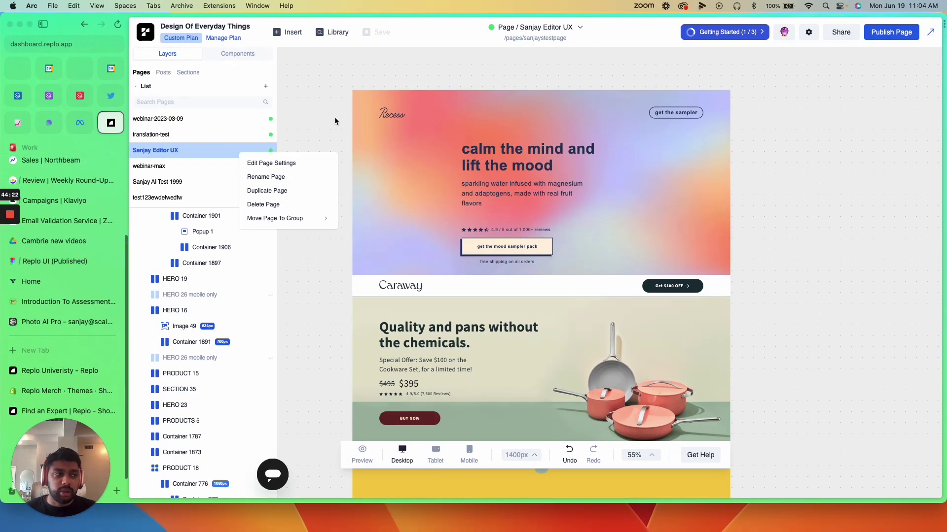
left_click(463, 147)
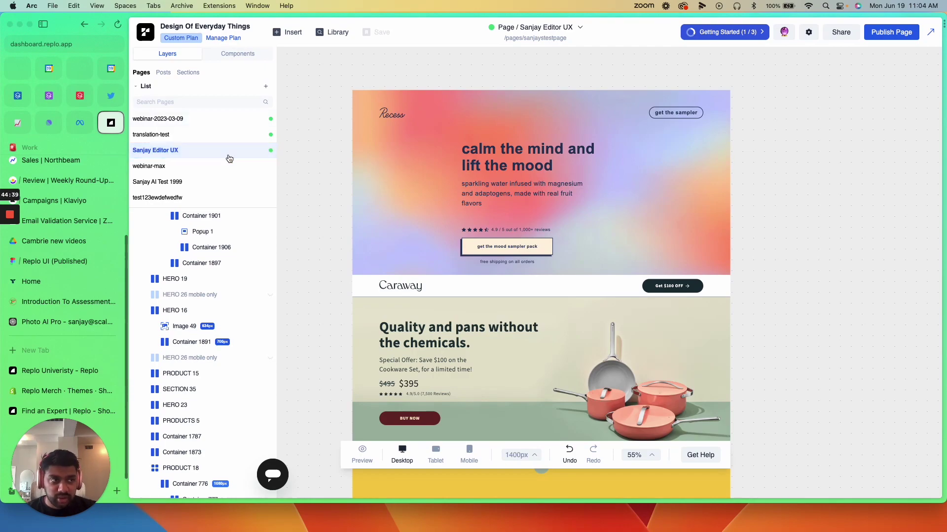
left_click(256, 150)
scroll(332, 163, "down", 10)
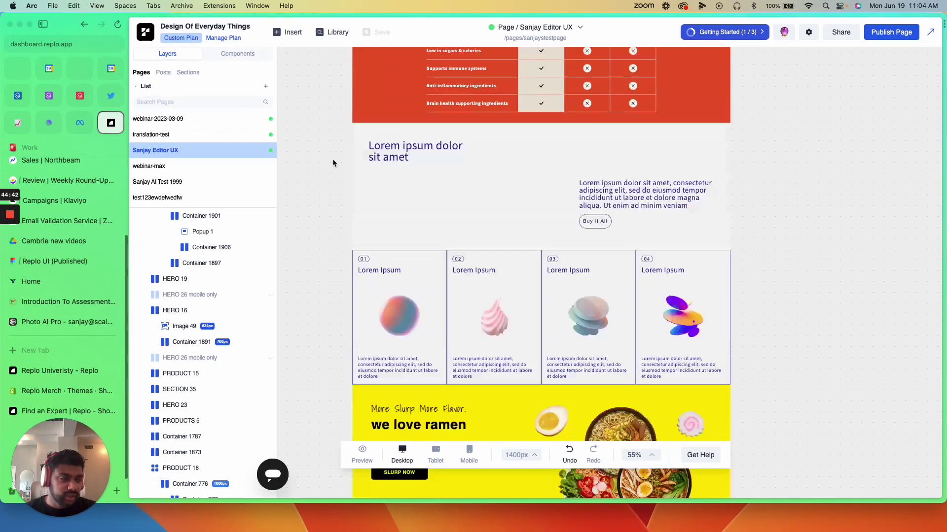
scroll(333, 163, "down", 15)
scroll(332, 163, "up", 5)
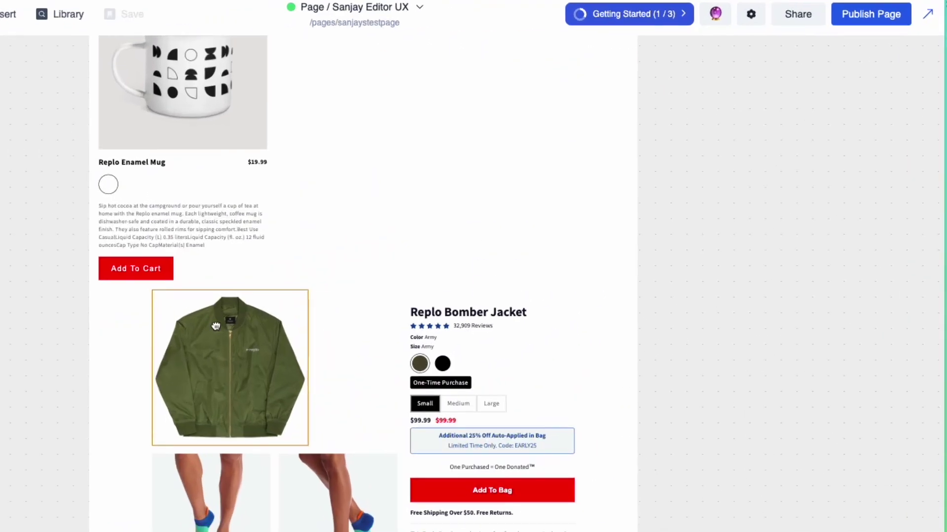
- Select the PRODUCT 18 block and change its product from Replo Bomber Jacket to Replo Cap
left_click(398, 222)
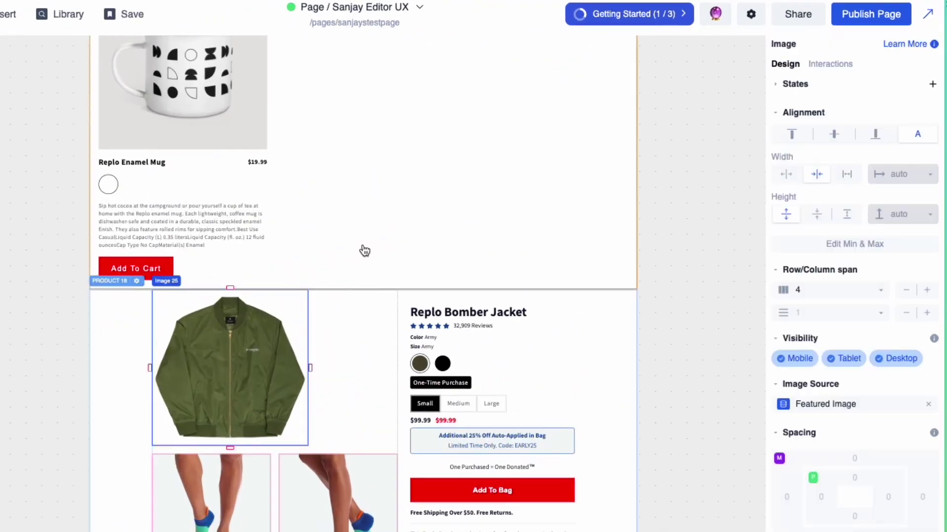
left_click(397, 213)
left_click(838, 107)
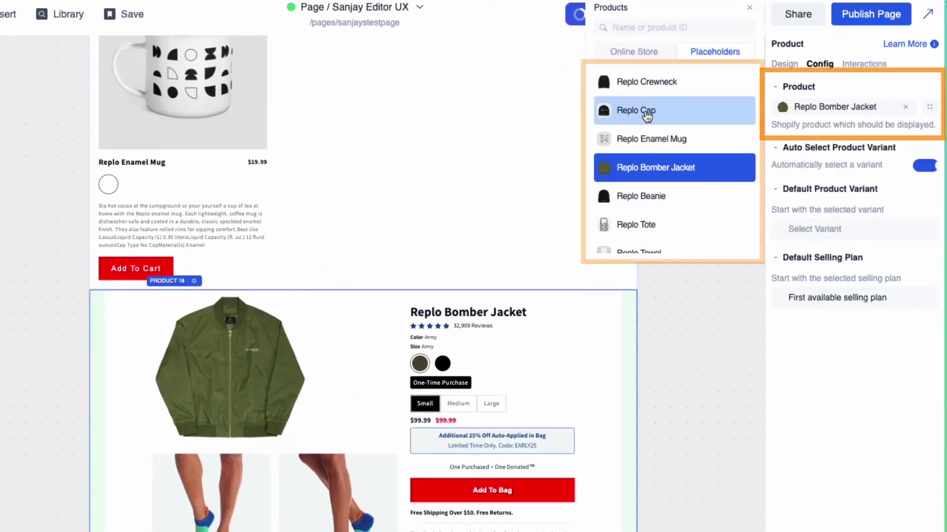
key("Return")
left_click(45, 259)
scroll(50, 254, "down", 1)
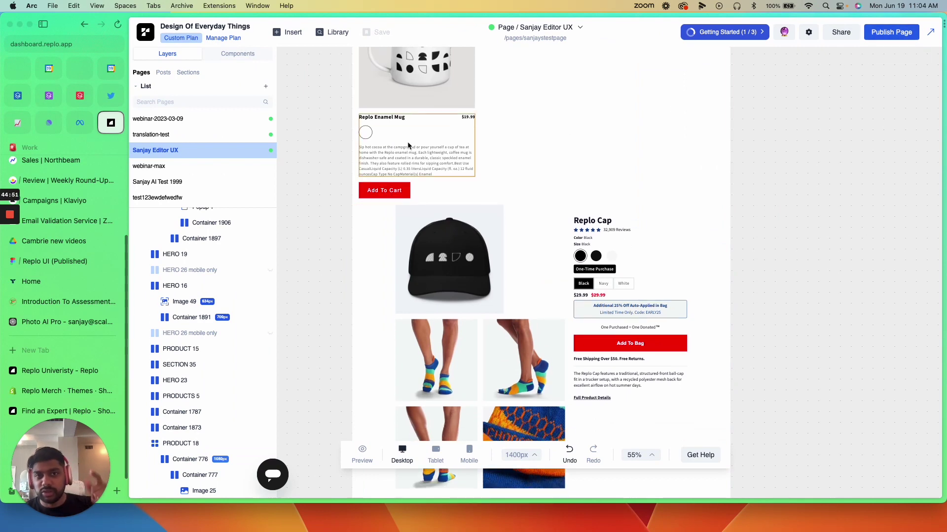
scroll(312, 138, "up", 10)
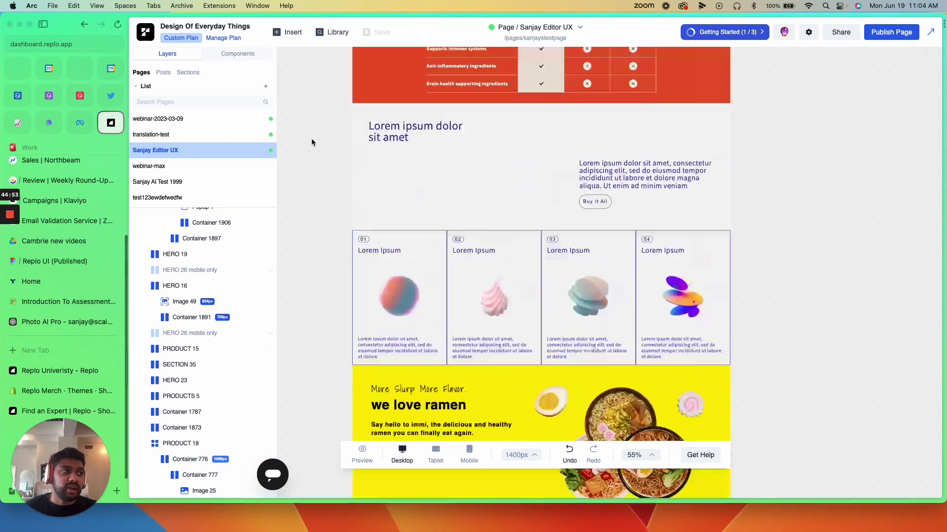
scroll(312, 142, "up", 10)
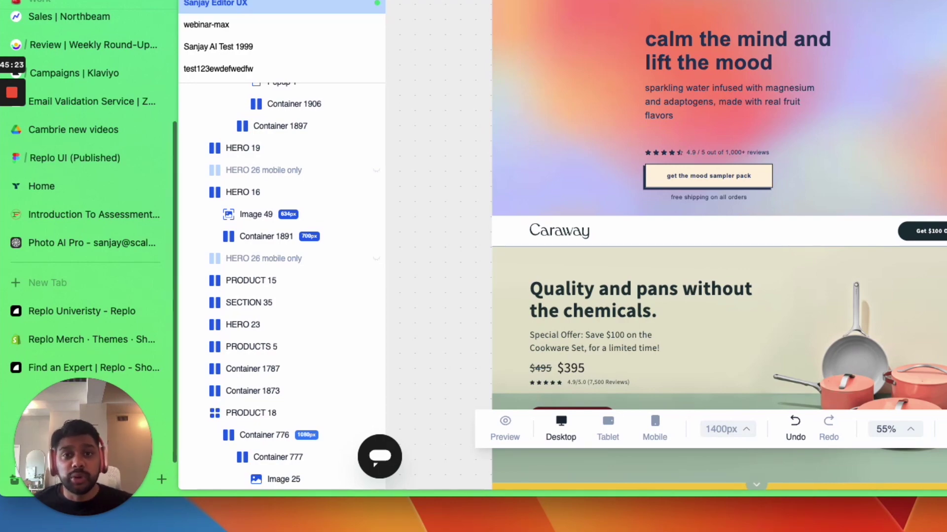
scroll(718, 244, "down", 10)
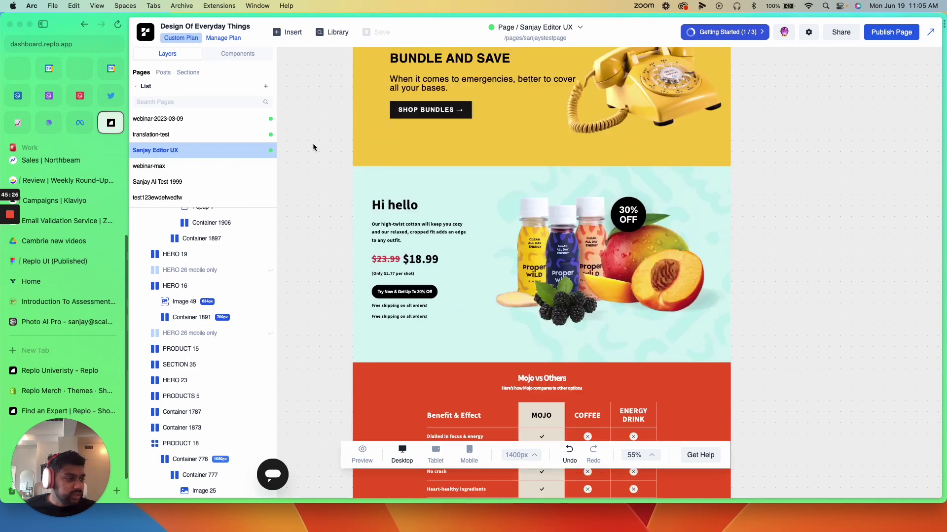
scroll(312, 146, "down", 5)
scroll(321, 144, "up", 2)
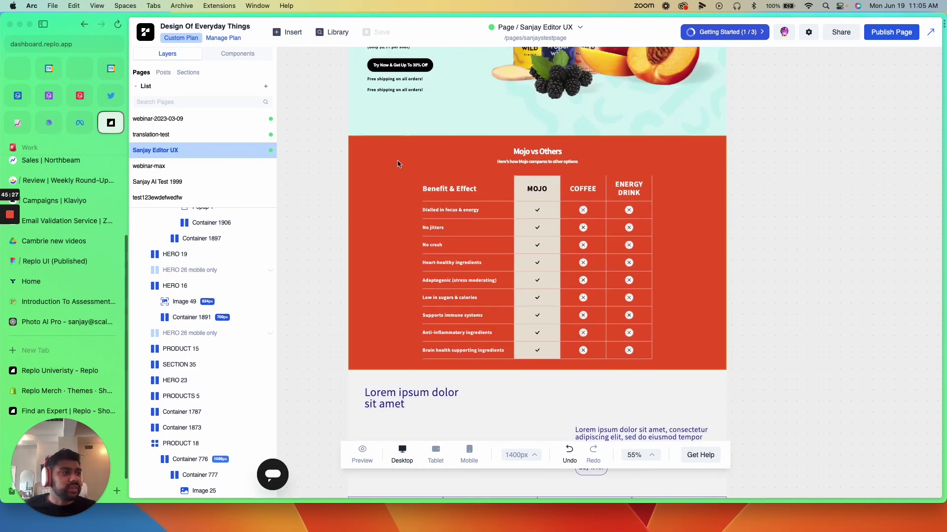
- Export the COMPARISON 16 Mojo vs Others block as a reusable section
left_click(405, 162)
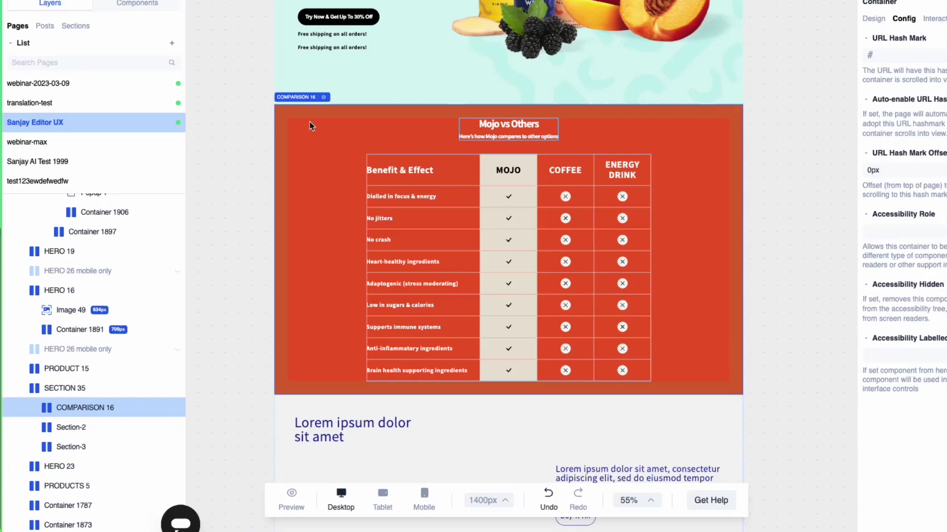
right_click(374, 154)
left_click(253, 107)
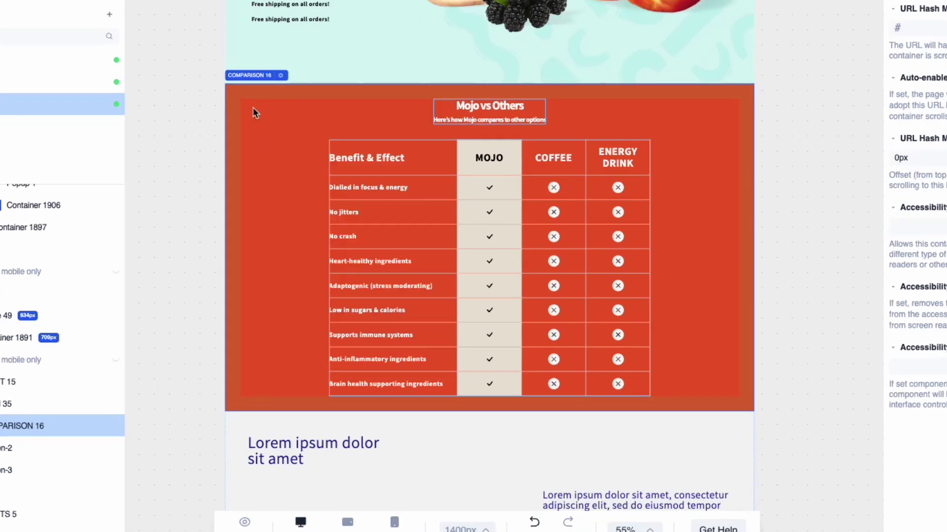
right_click(252, 108)
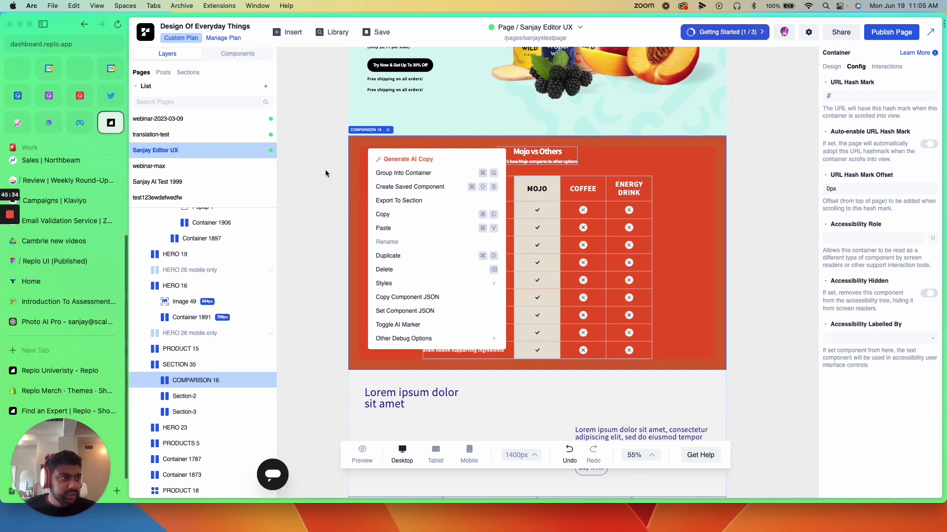
left_click(326, 172)
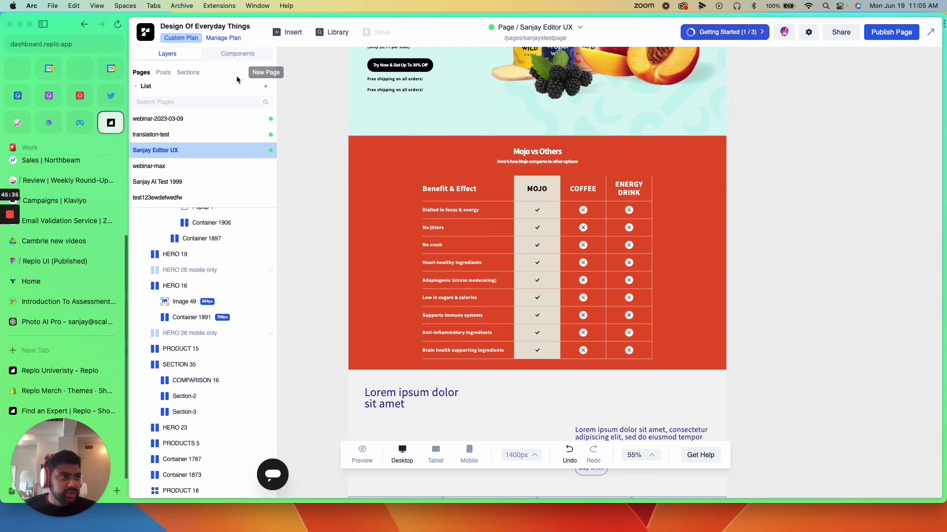
- Open the saved Mojo Comparison SJ section, then go to Shopify's Themes page
left_click(187, 73)
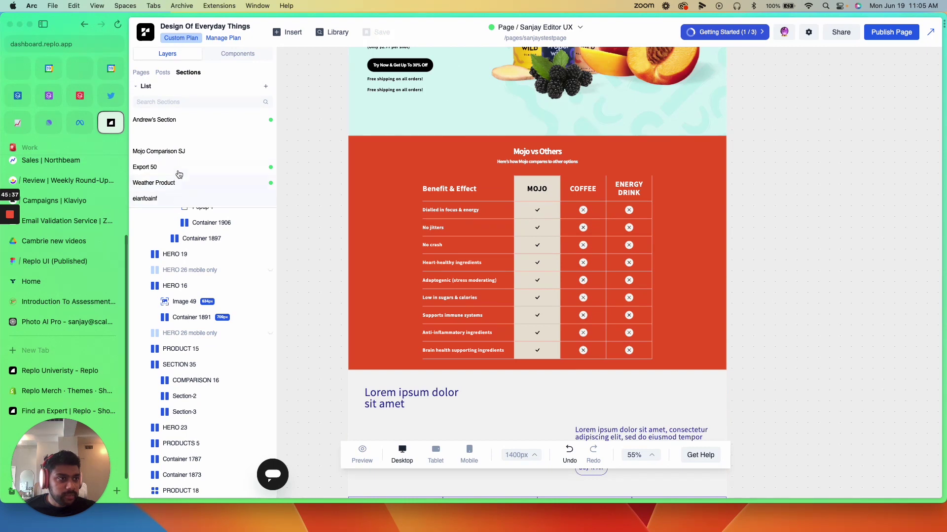
left_click(196, 156)
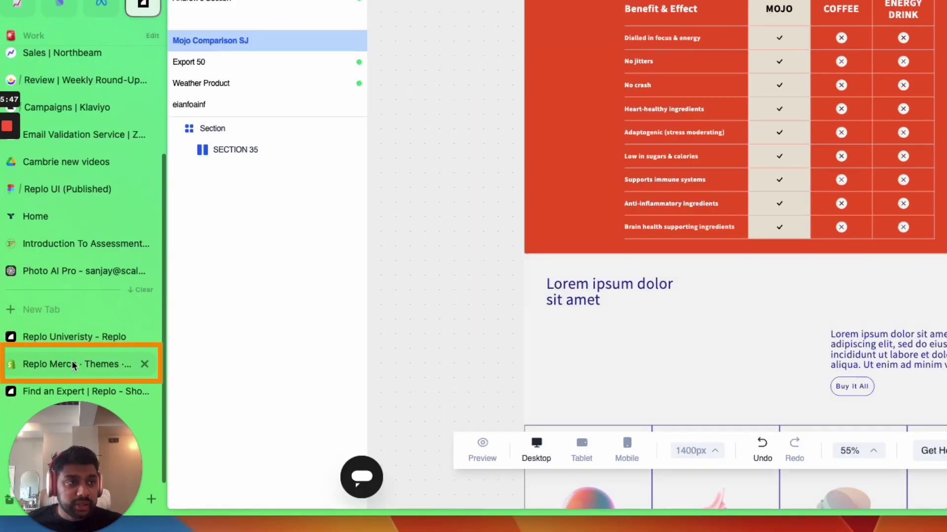
left_click(72, 360)
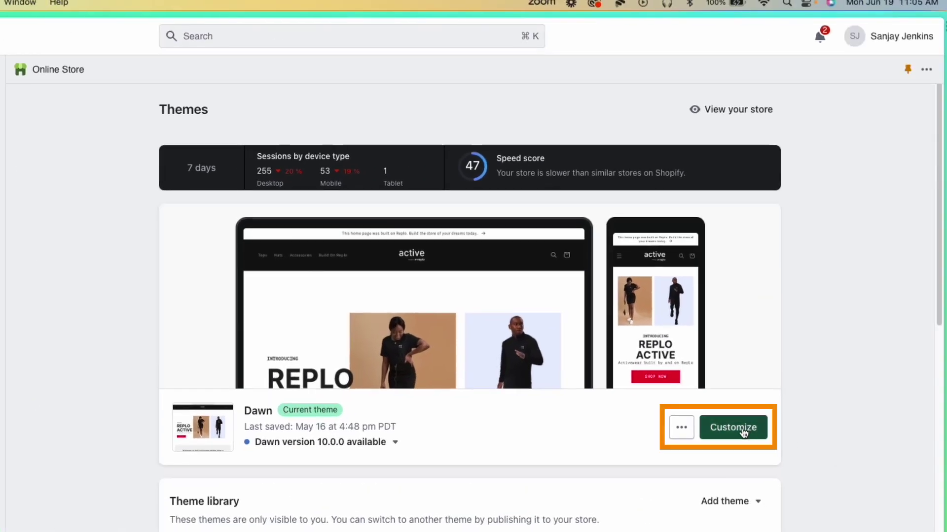
- Customize the Dawn theme and load the Default page template previewing Test page
left_click(734, 427)
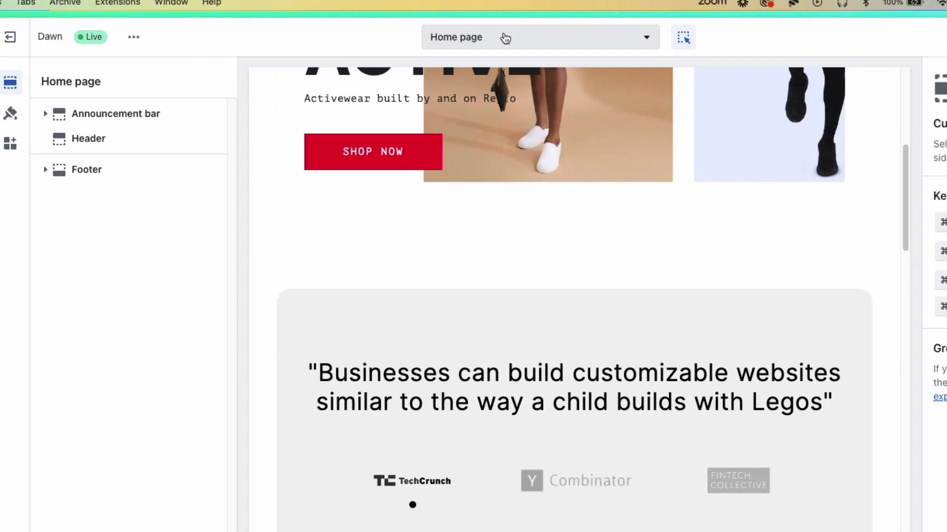
left_click(495, 30)
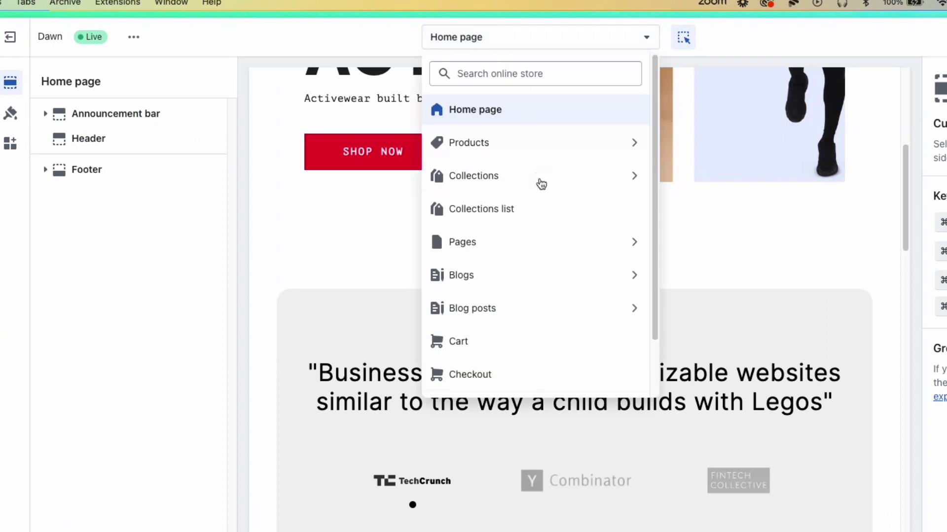
left_click(533, 238)
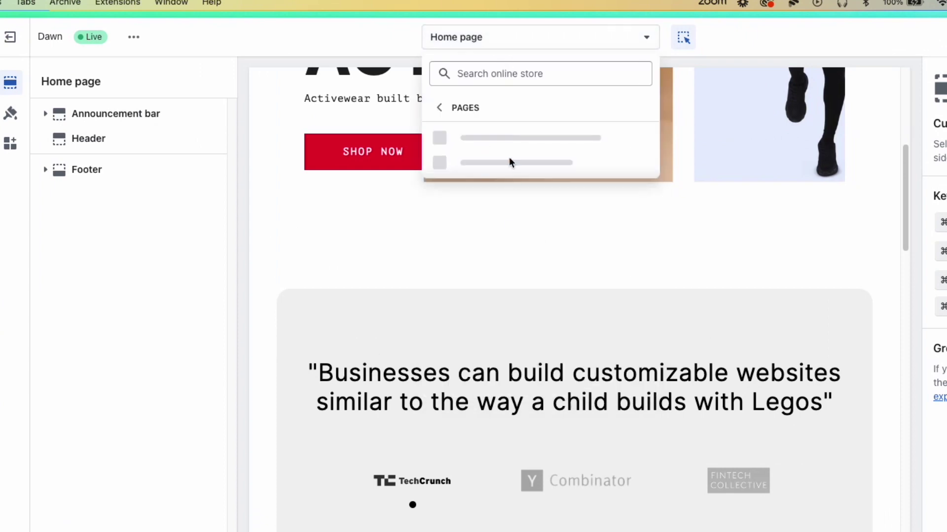
left_click(531, 148)
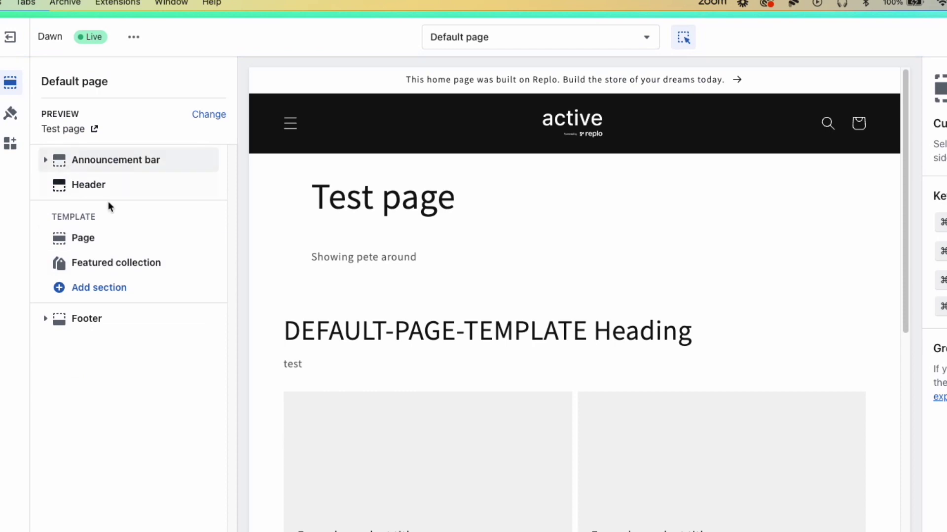
left_click(99, 287)
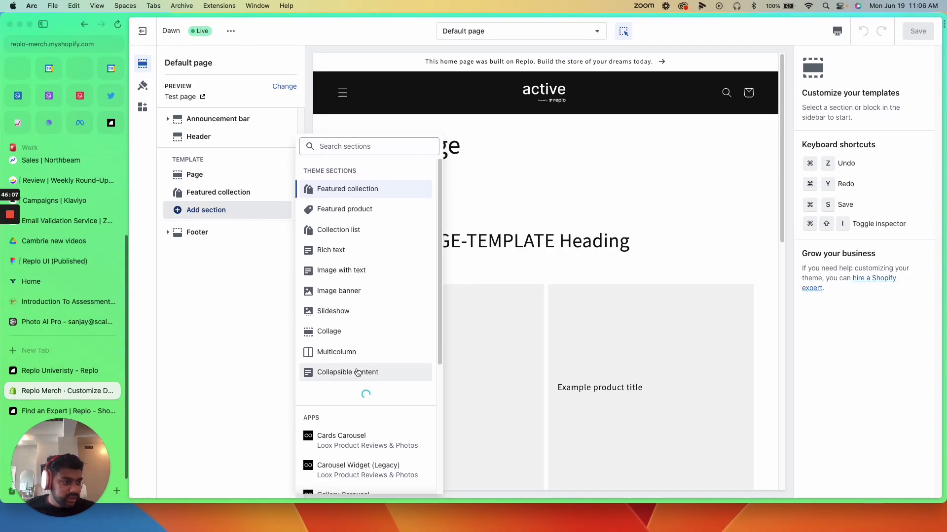
- Add the ag1 demo section from the expanded list below Featured collection
scroll(317, 505, "down", 10)
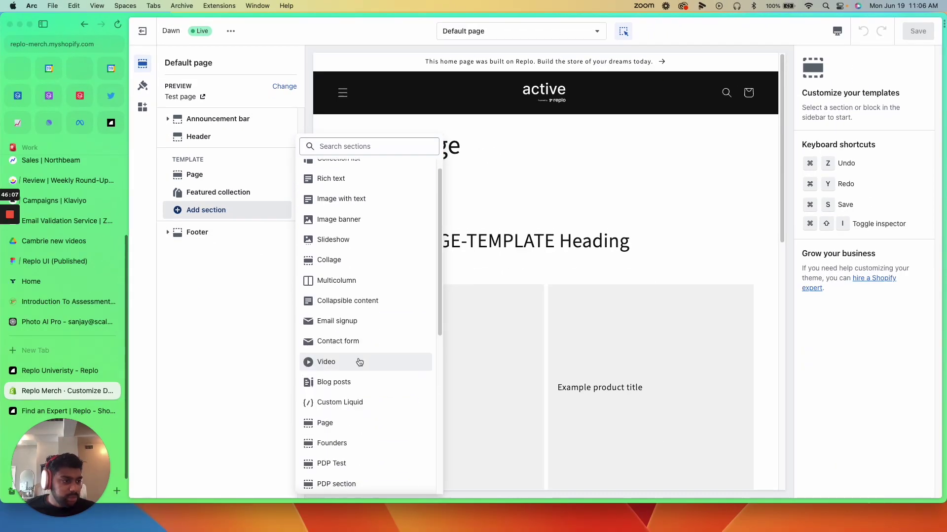
scroll(360, 364, "up", 1)
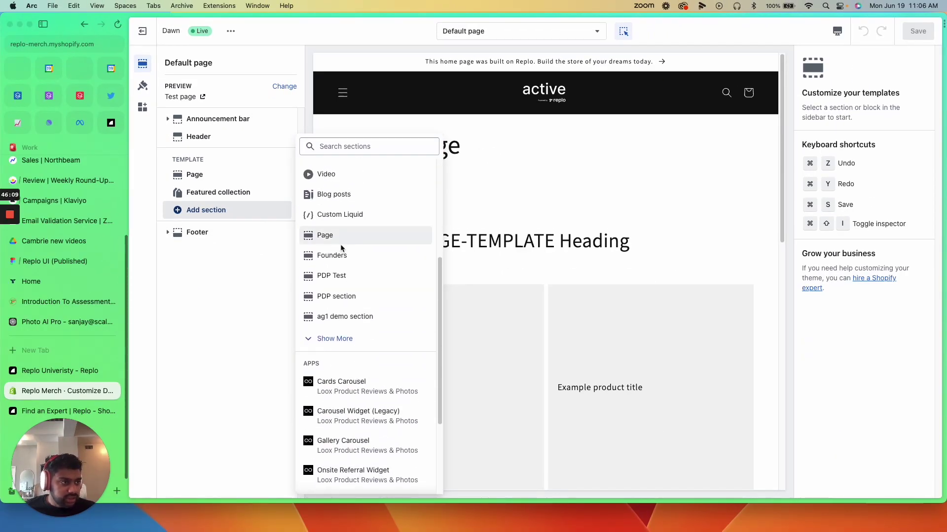
left_click(327, 338)
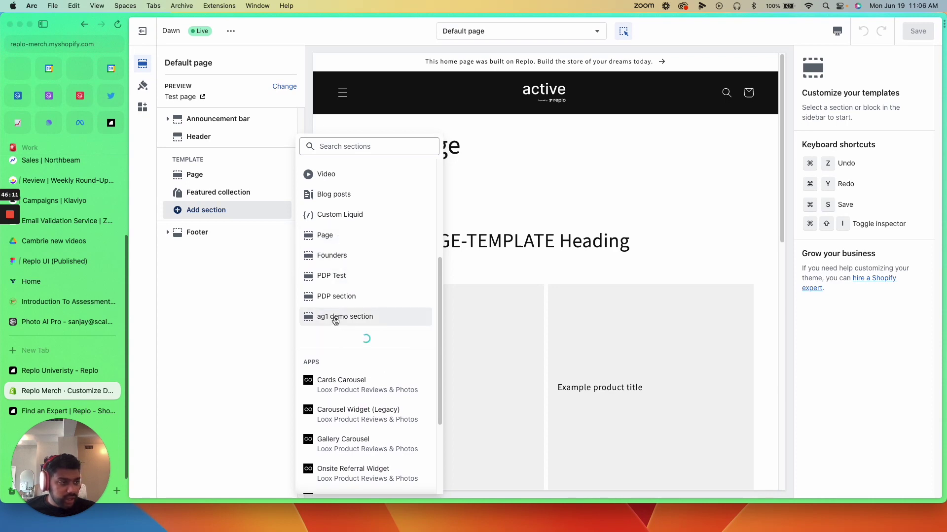
left_click(333, 318)
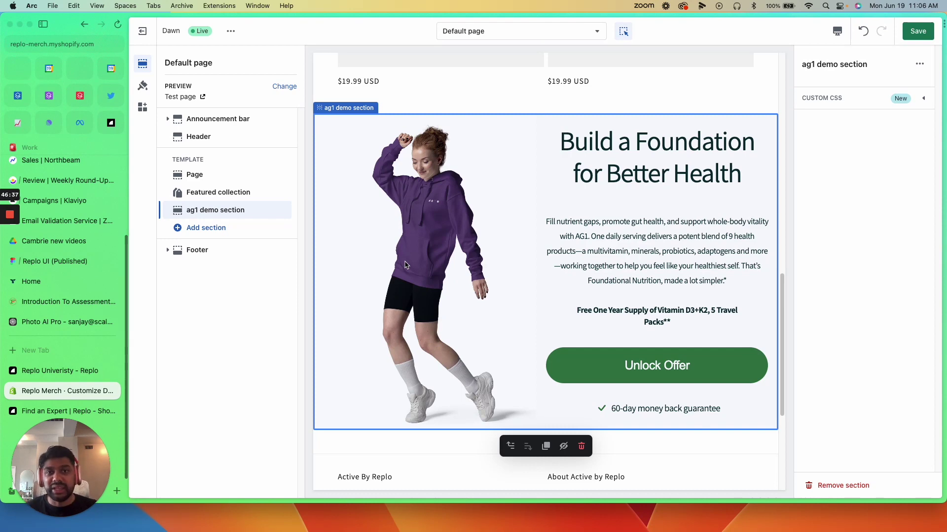
left_click(517, 31)
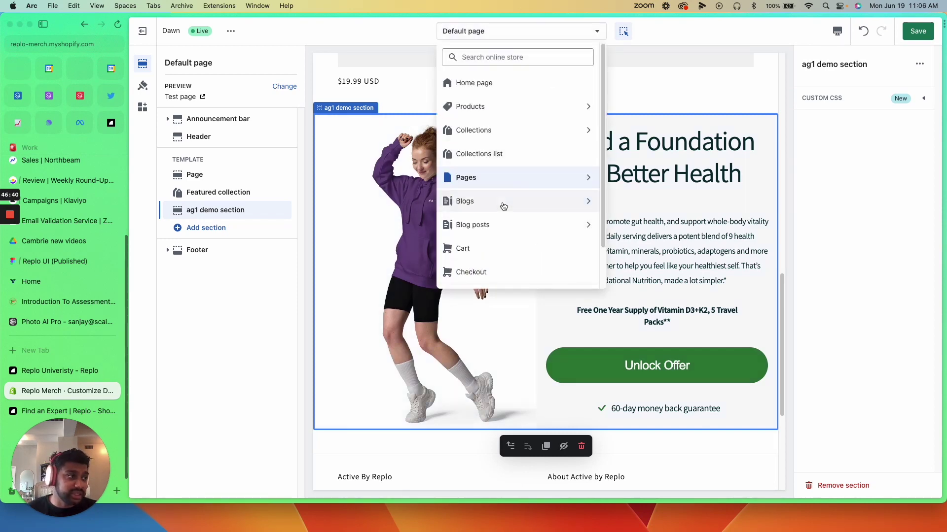
- Switch to the Default product template and add the ag1 demo section there
left_click(493, 109)
left_click(508, 114)
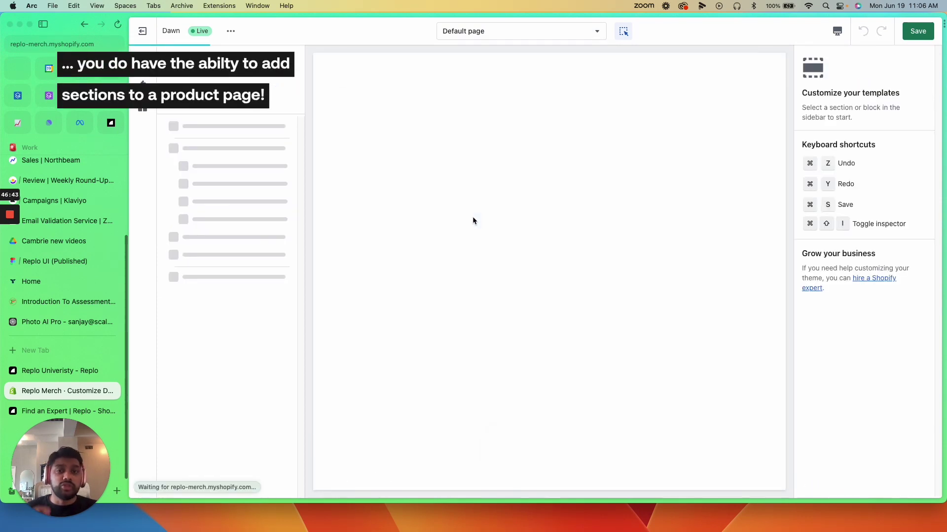
scroll(492, 247, "down", 20)
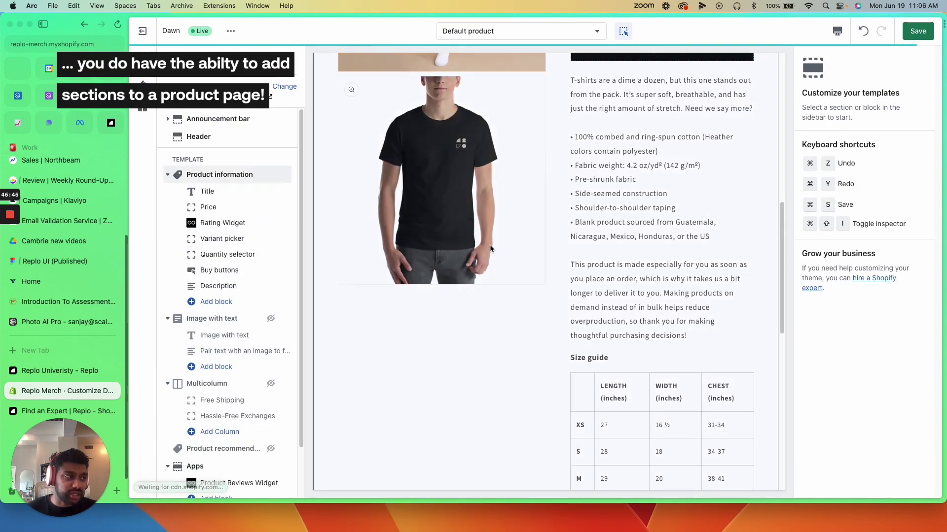
scroll(232, 277, "down", 3)
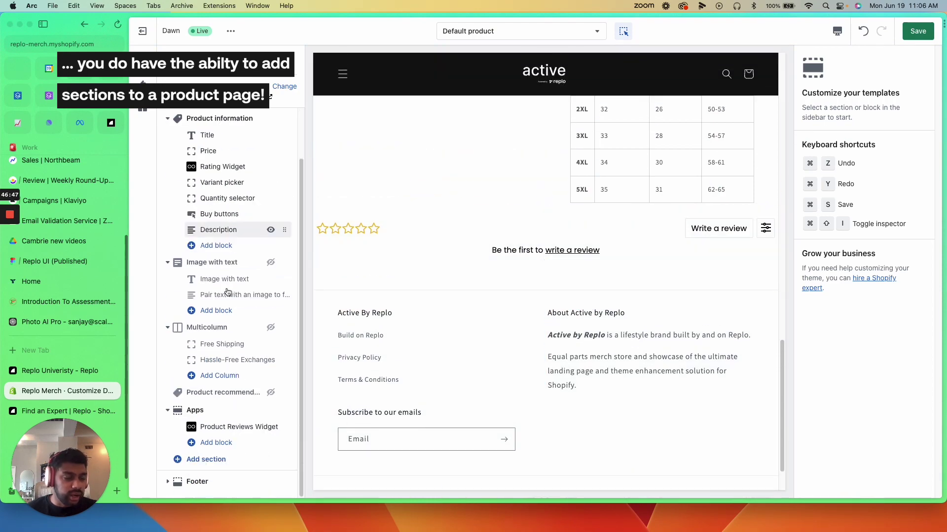
left_click(208, 463)
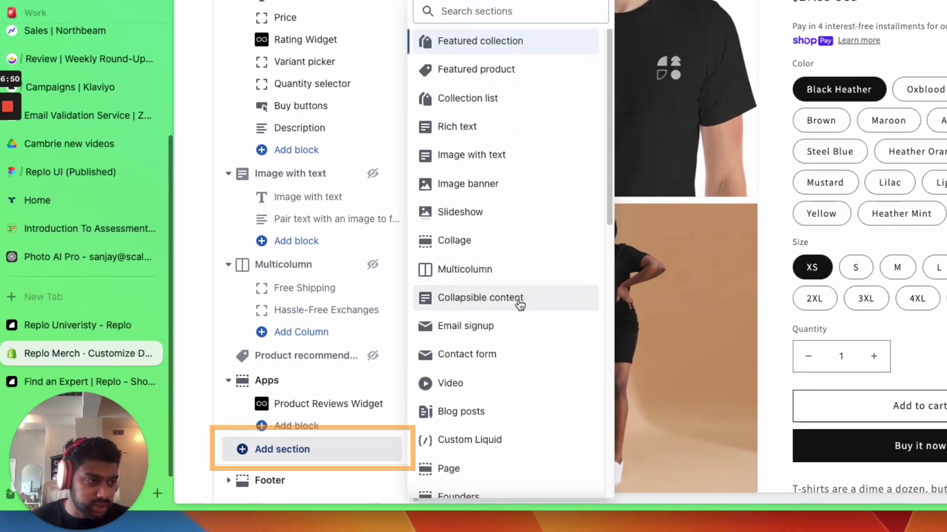
scroll(519, 305, "down", 8)
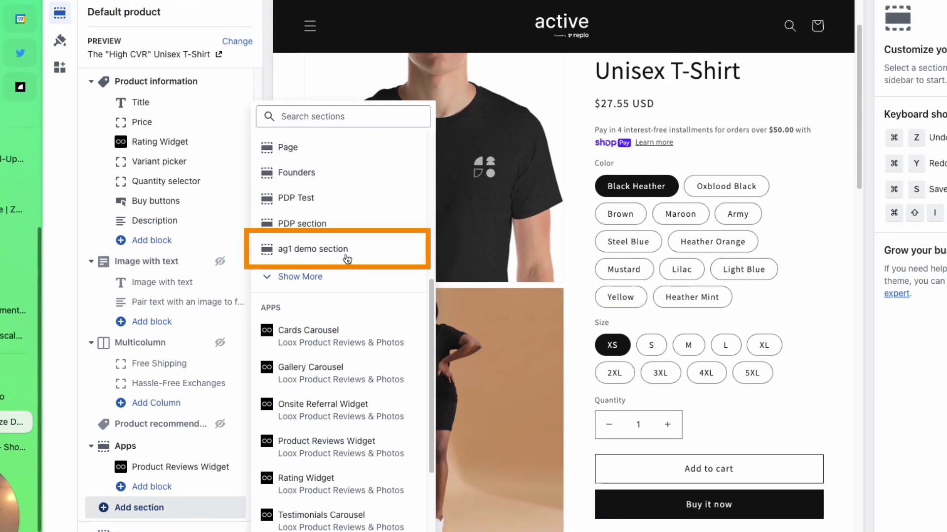
left_click(513, 170)
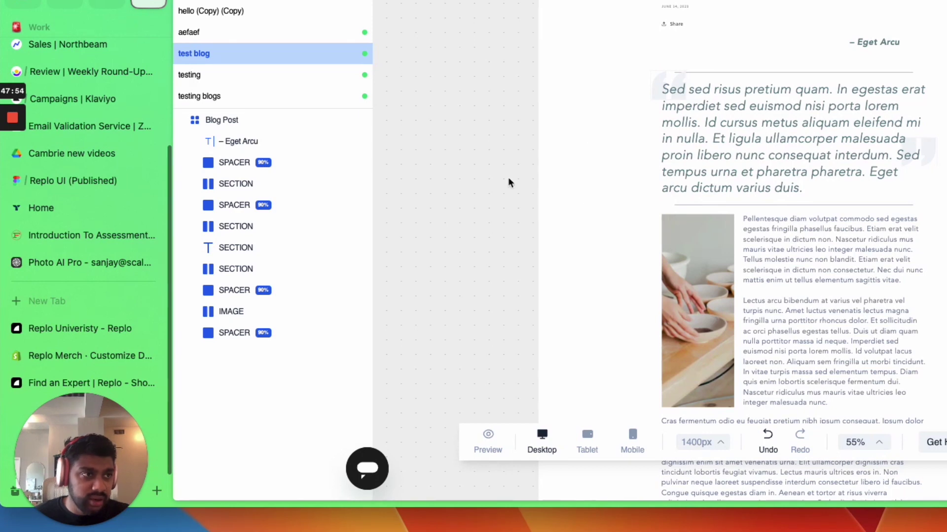
scroll(718, 212, "down", 3)
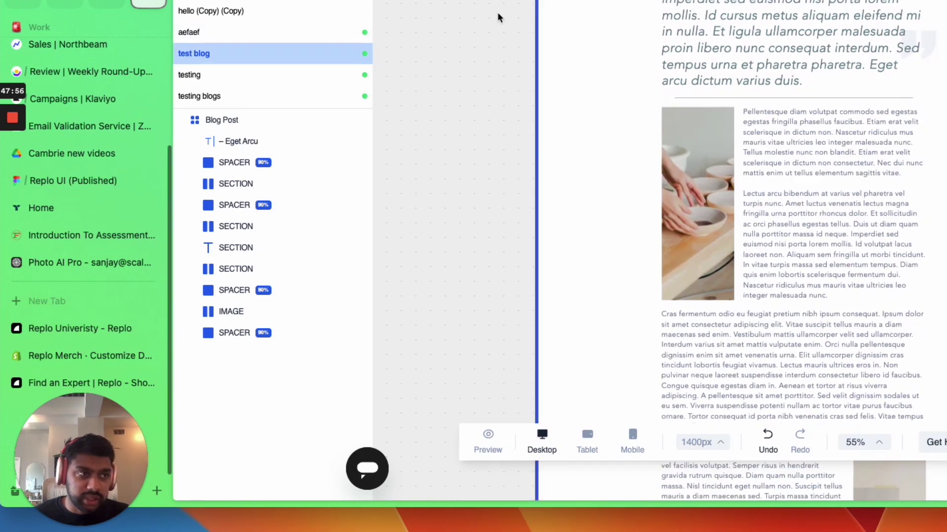
right_click(282, 55)
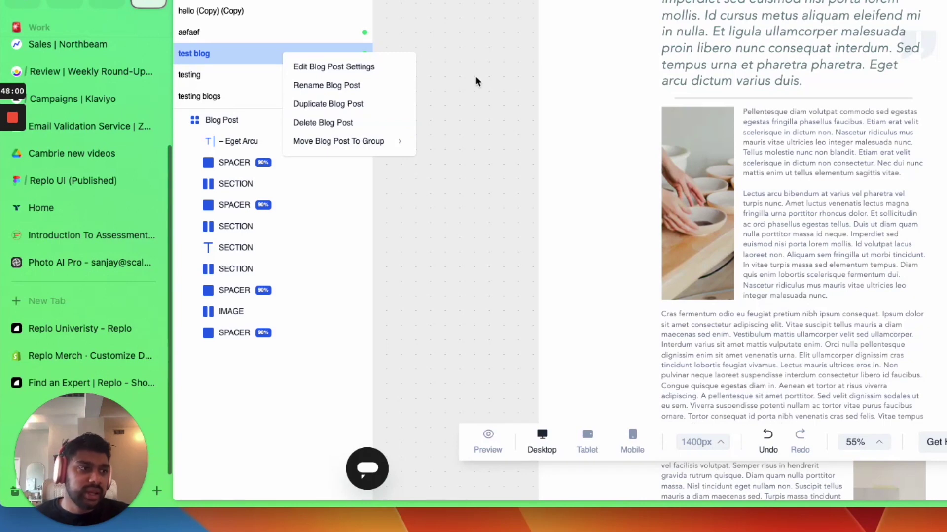
left_click(526, 97)
scroll(526, 99, "up", 2)
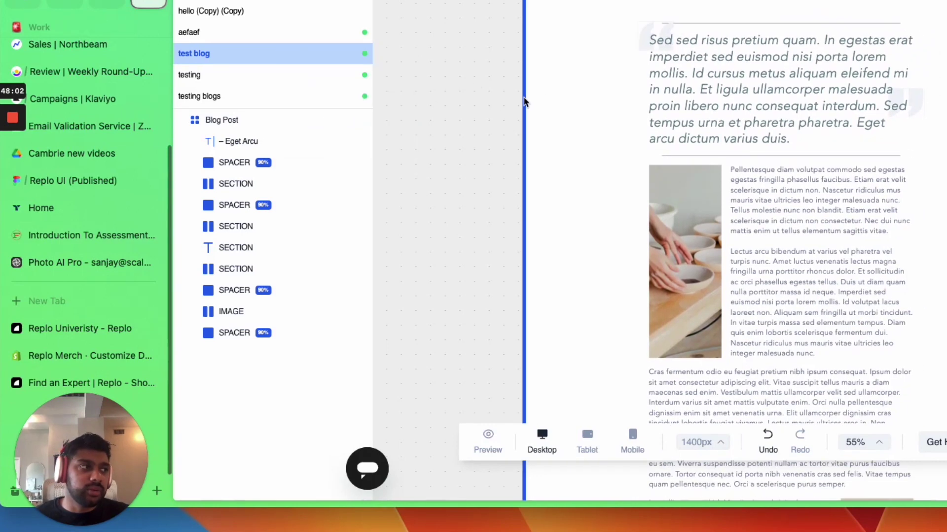